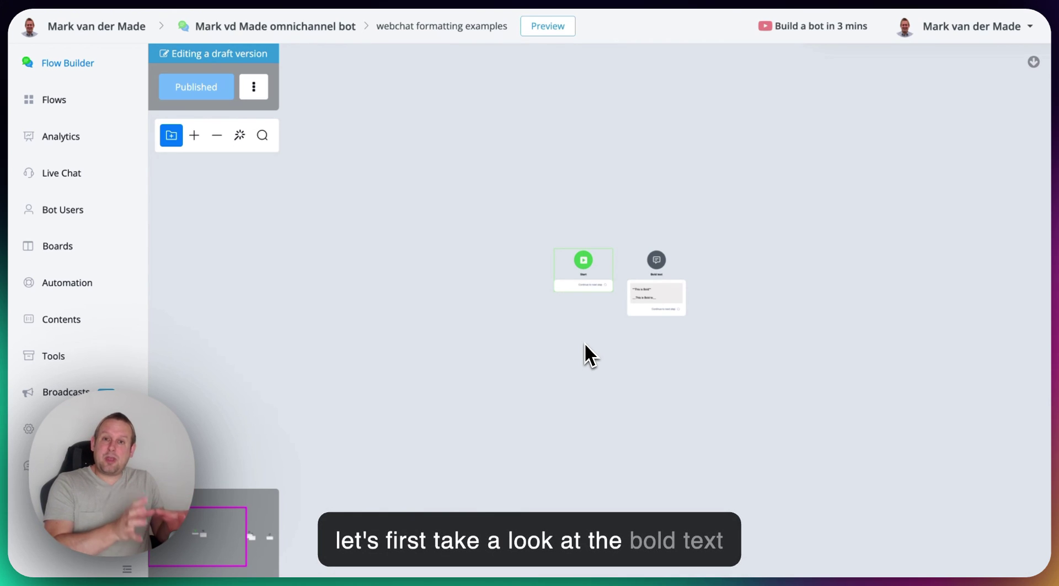
- Open the Bold text node's message and highlight the two asterisks in front of "This is Bold"
scroll(687, 292, up, 5)
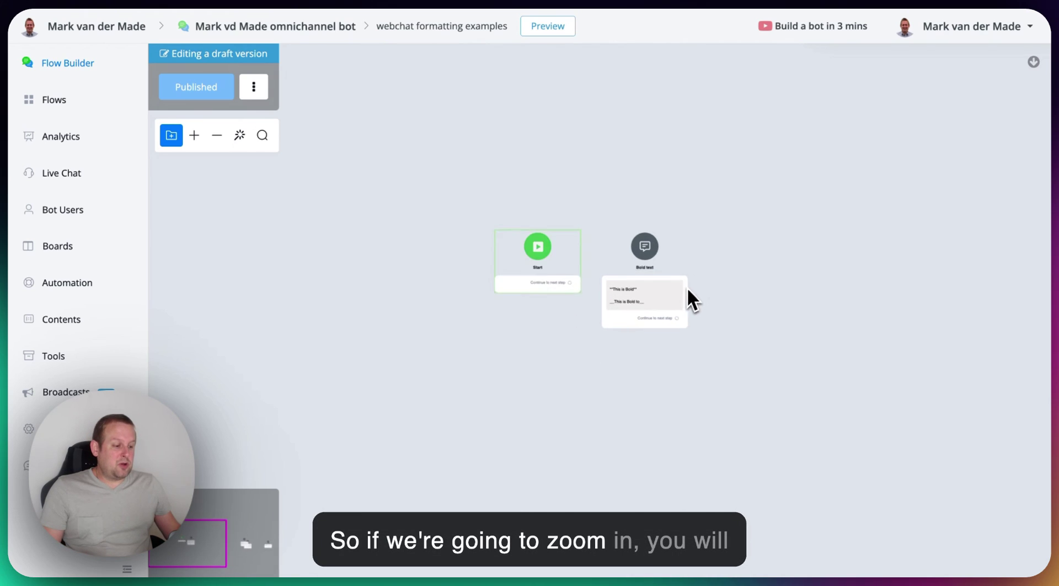
scroll(683, 289, up, 5)
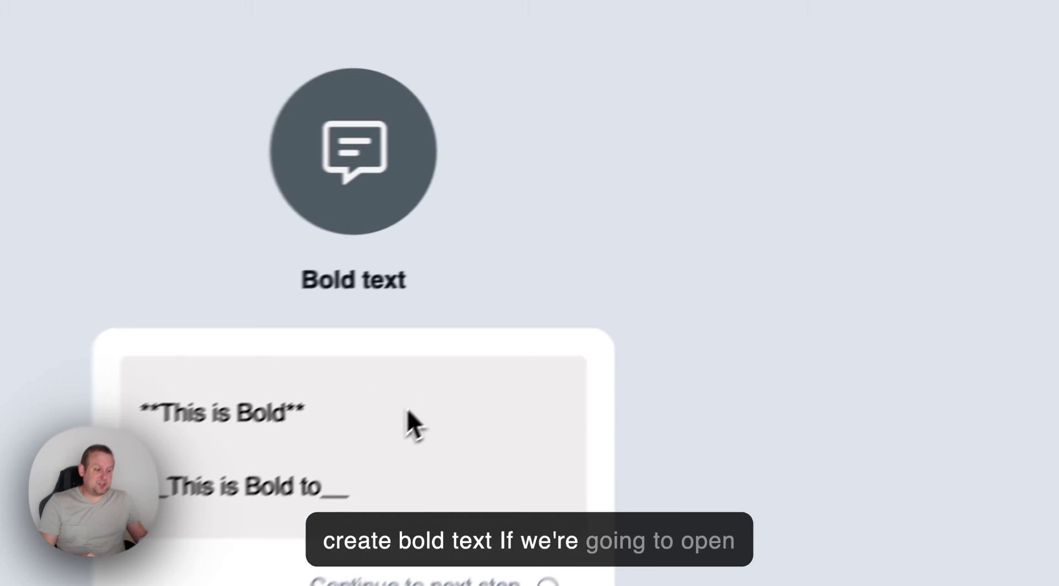
click(380, 326)
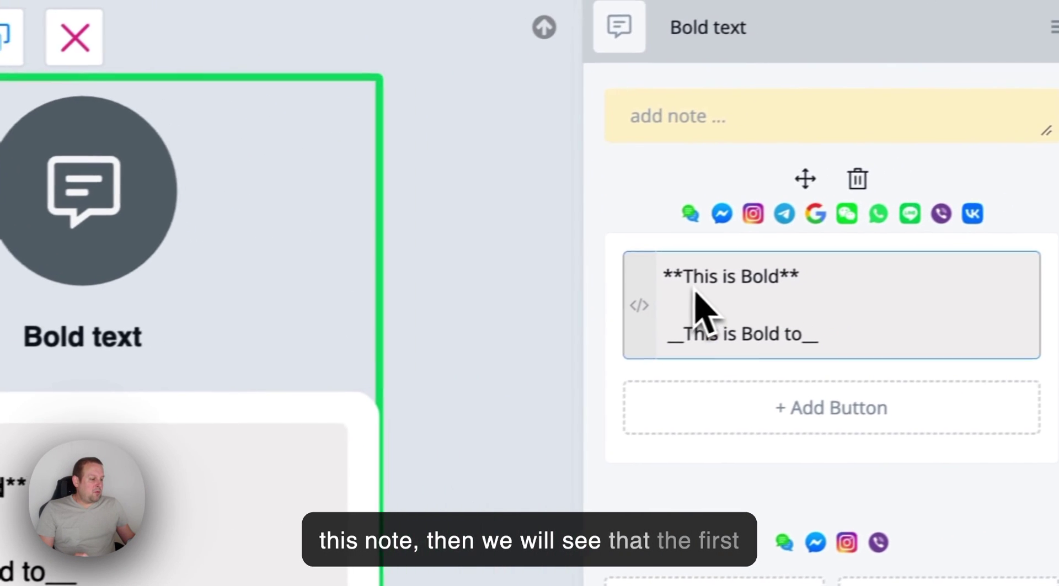
drag(684, 275, 664, 270)
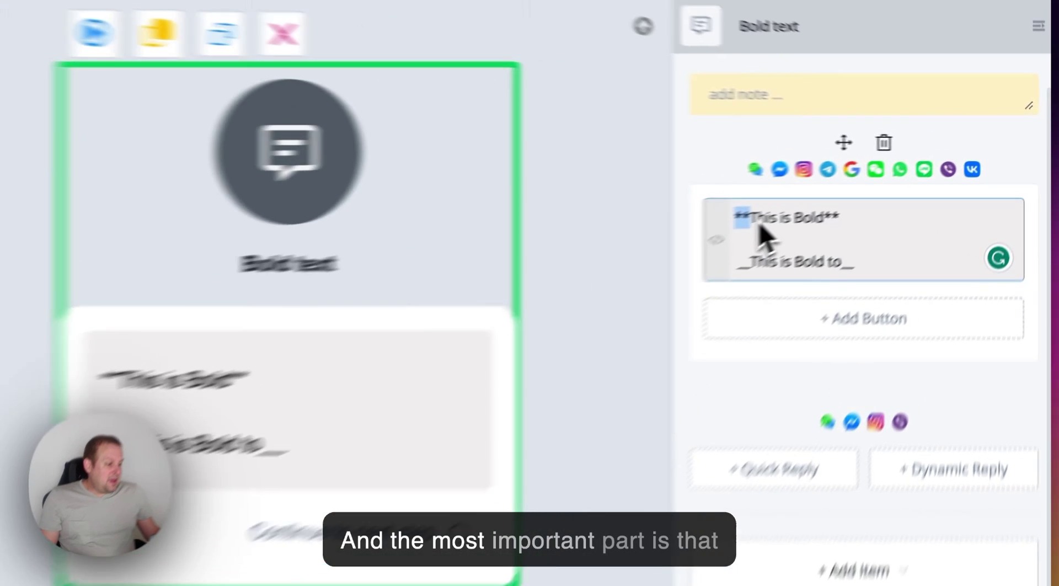
- Try a space before the closing asterisks of "This is Bold", then remove that space again
click(859, 191)
drag(664, 251, 759, 252)
click(763, 251)
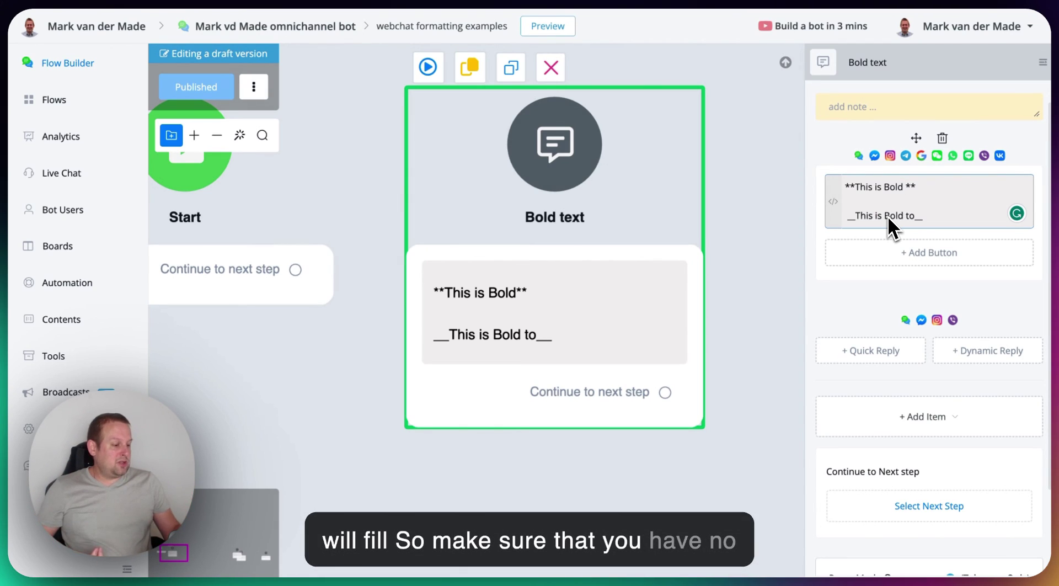
key(BackSpace)
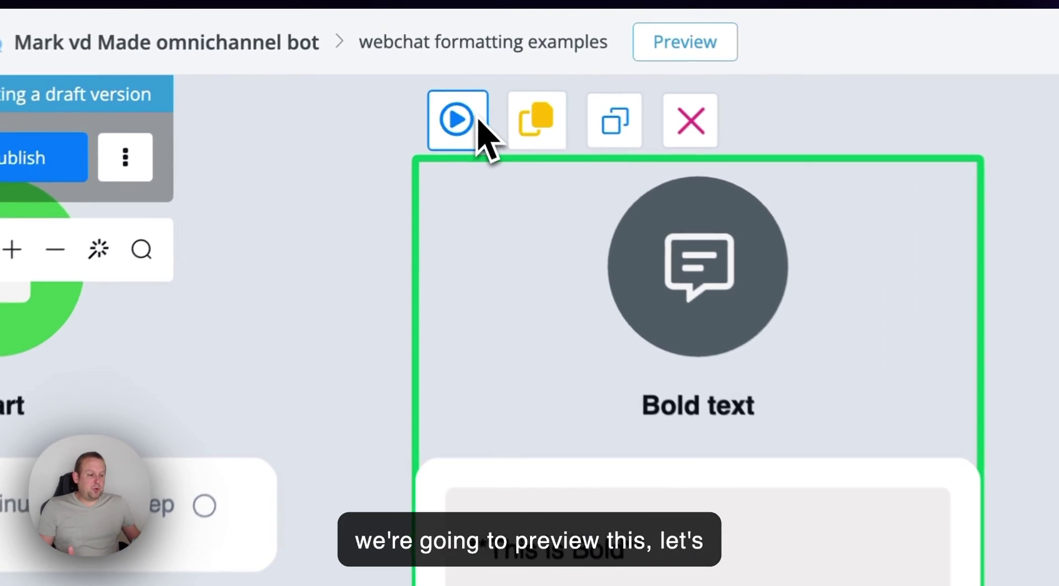
- Preview the Bold text node in the web chat popup and close the preview
click(428, 67)
click(707, 368)
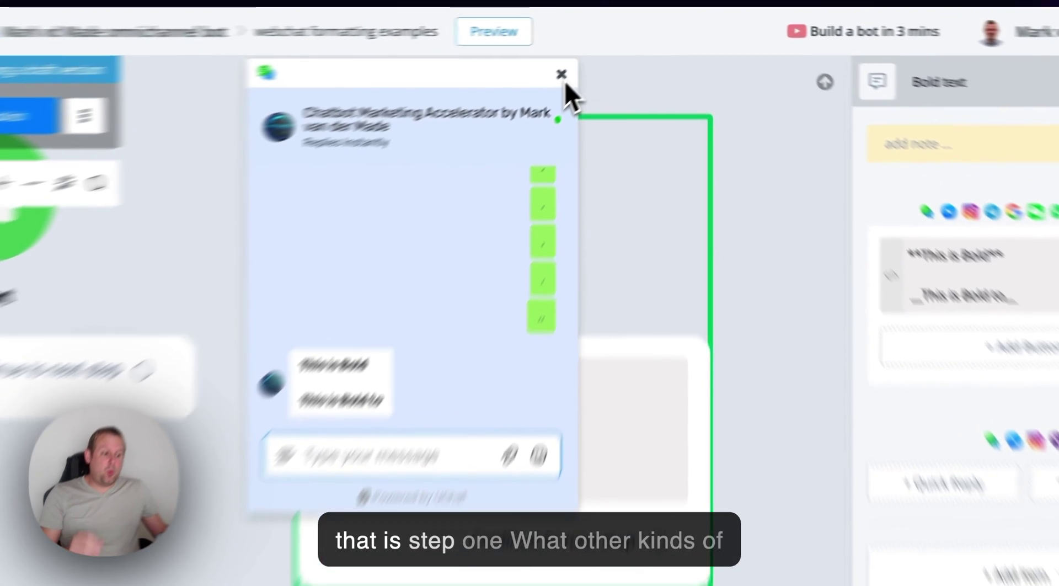
click(597, 58)
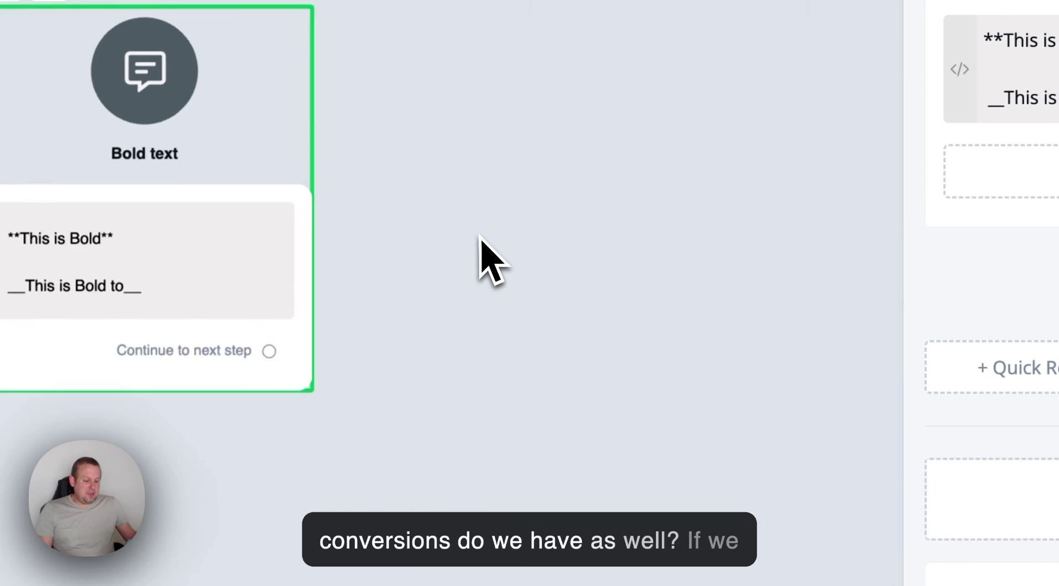
- Move the Italic text node next to the Bold text node and open its message settings
drag(508, 238, 206, 253)
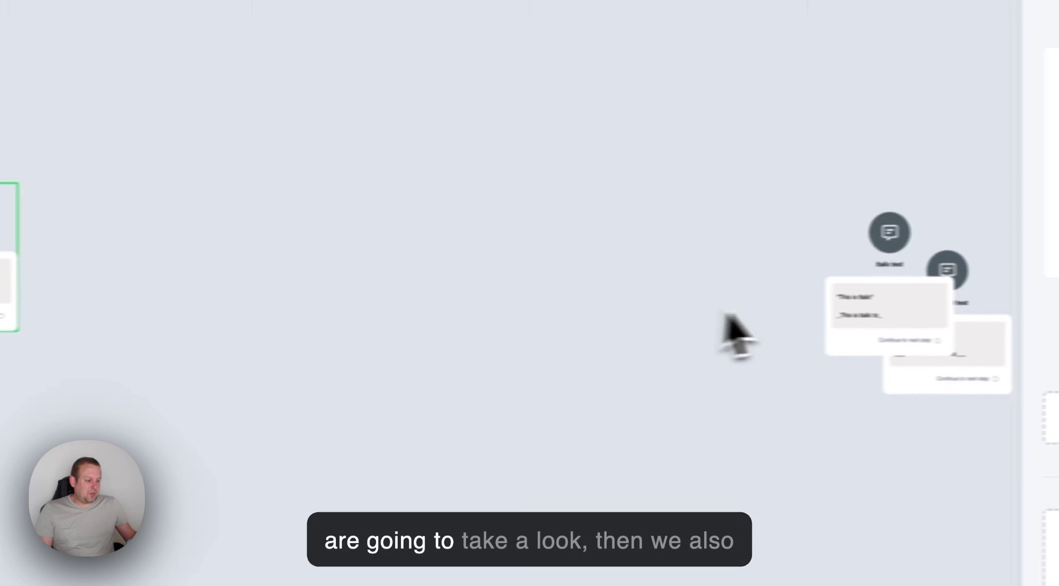
drag(834, 309, 337, 295)
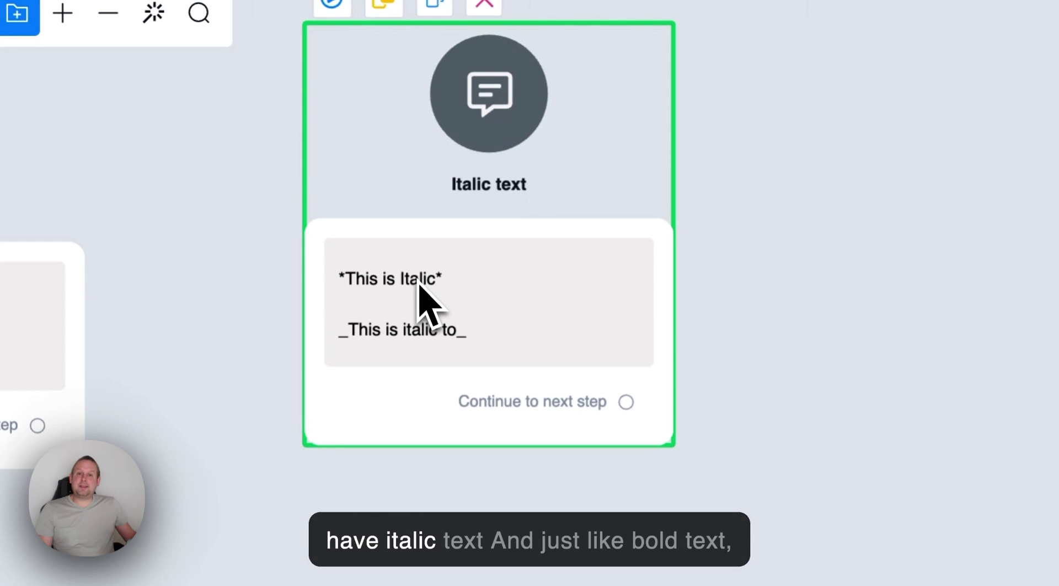
drag(418, 284, 283, 314)
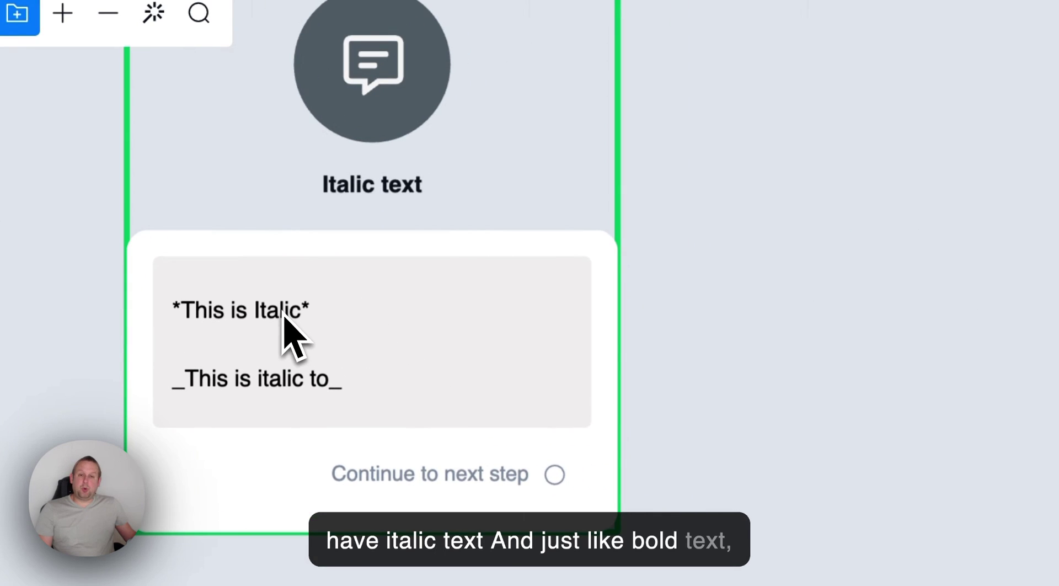
click(283, 316)
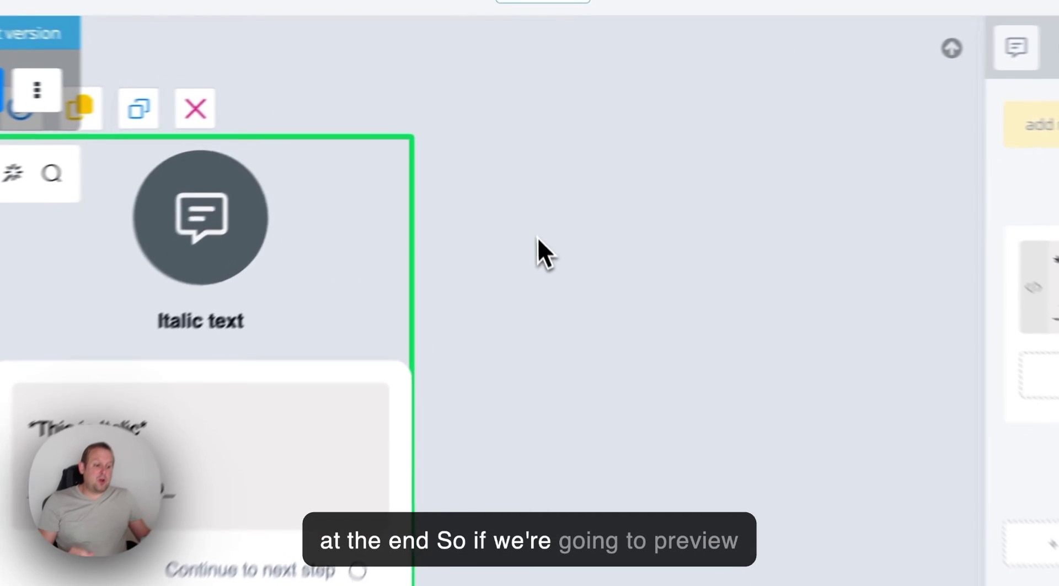
- Preview the Italic text node in the web chat popup and close the preview
drag(546, 180, 658, 209)
click(172, 185)
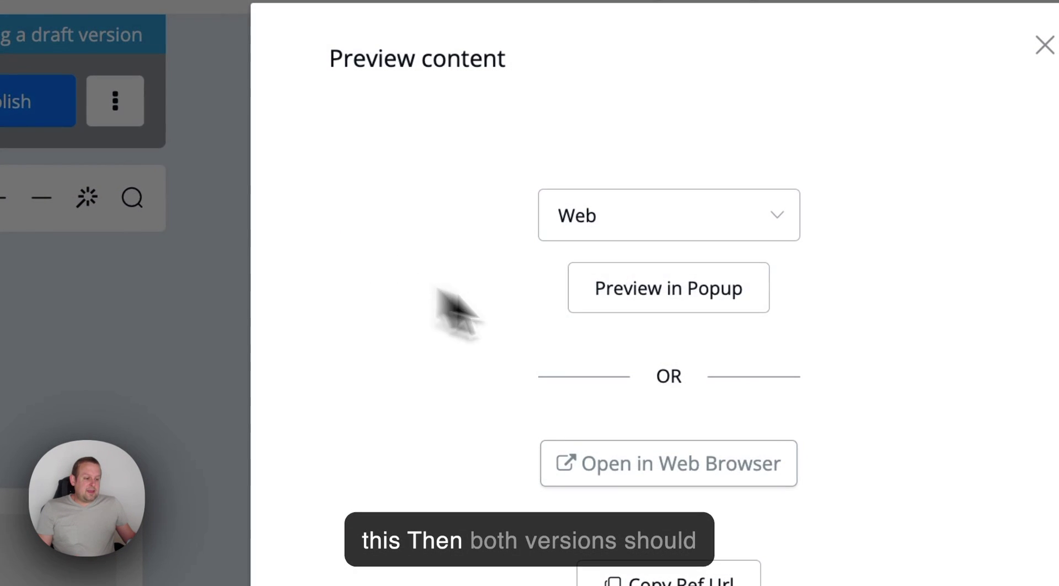
click(715, 298)
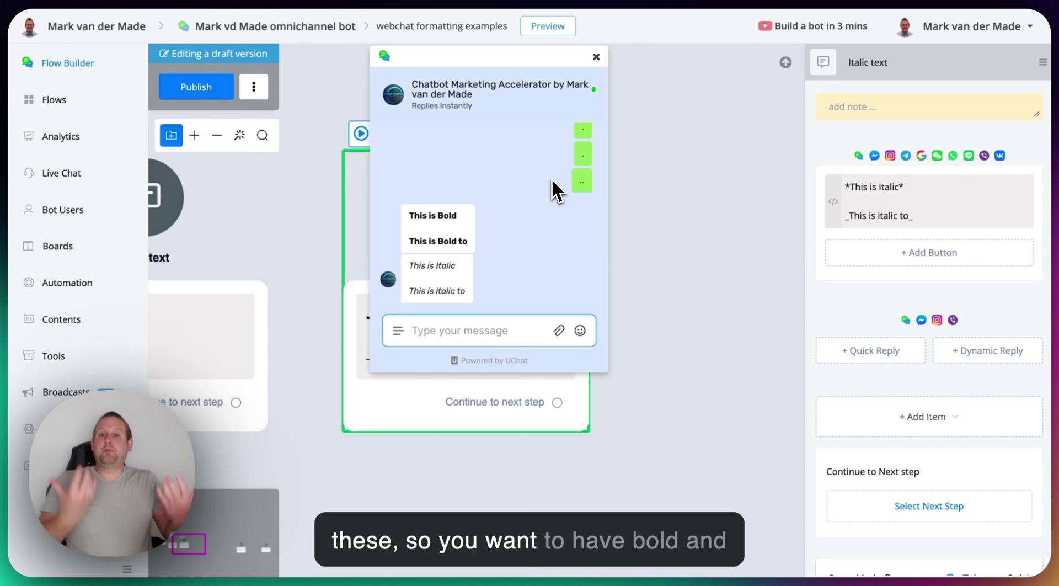
click(596, 57)
- Move the Italic bold text node next to the Italic text node and open its message settings
scroll(622, 100, down, 3)
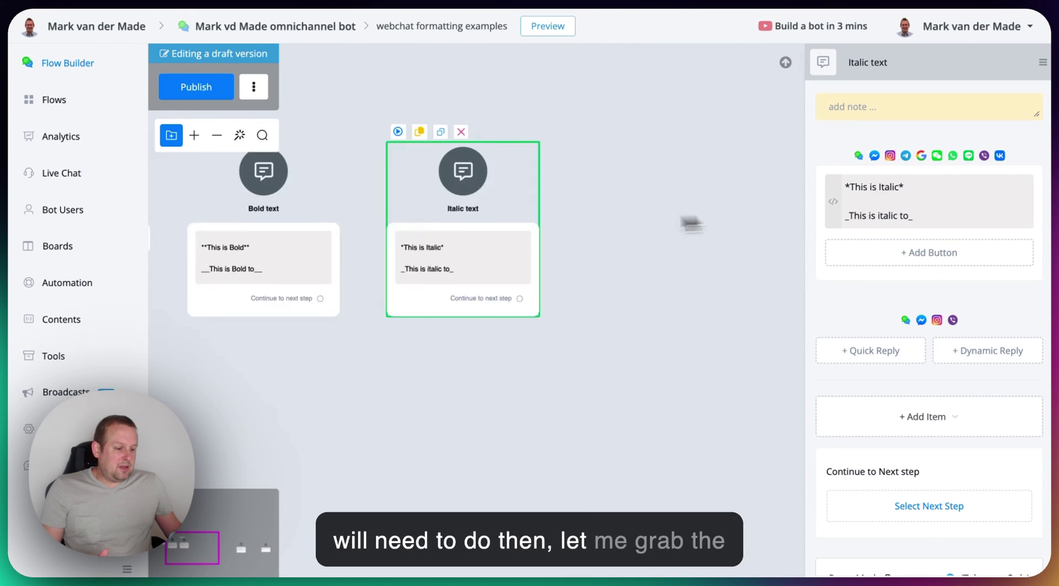
drag(690, 219, 425, 216)
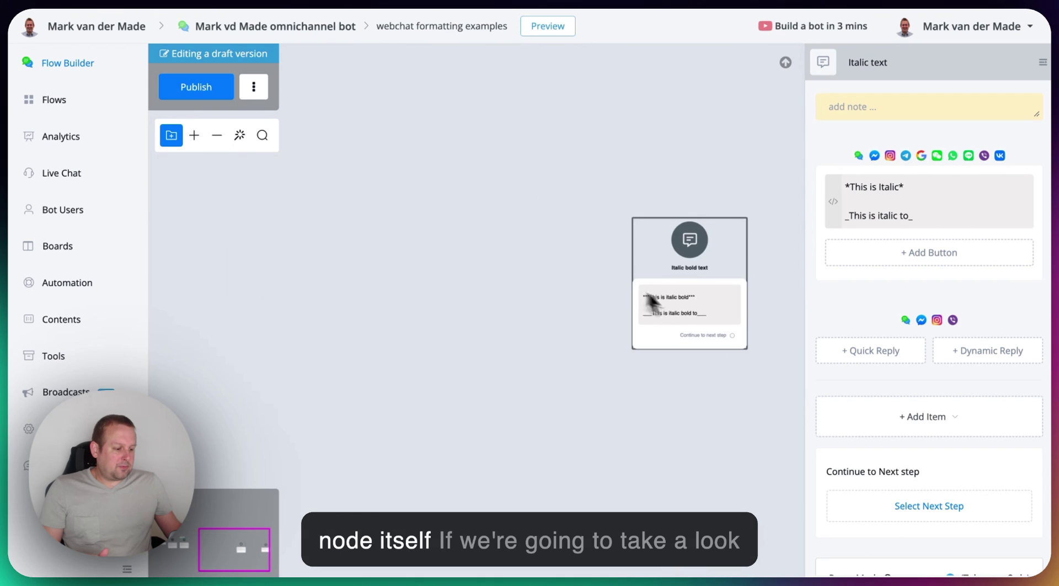
drag(700, 314, 715, 334)
drag(717, 287, 545, 293)
scroll(568, 284, up, 5)
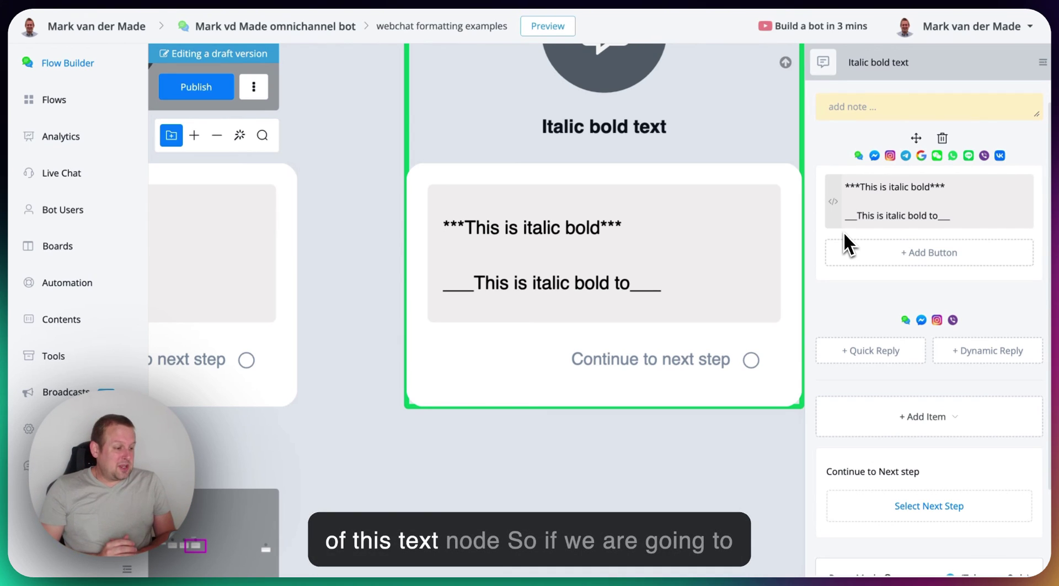
- Preview the Italic bold text node in the web chat popup and close the preview
scroll(761, 229, down, 3)
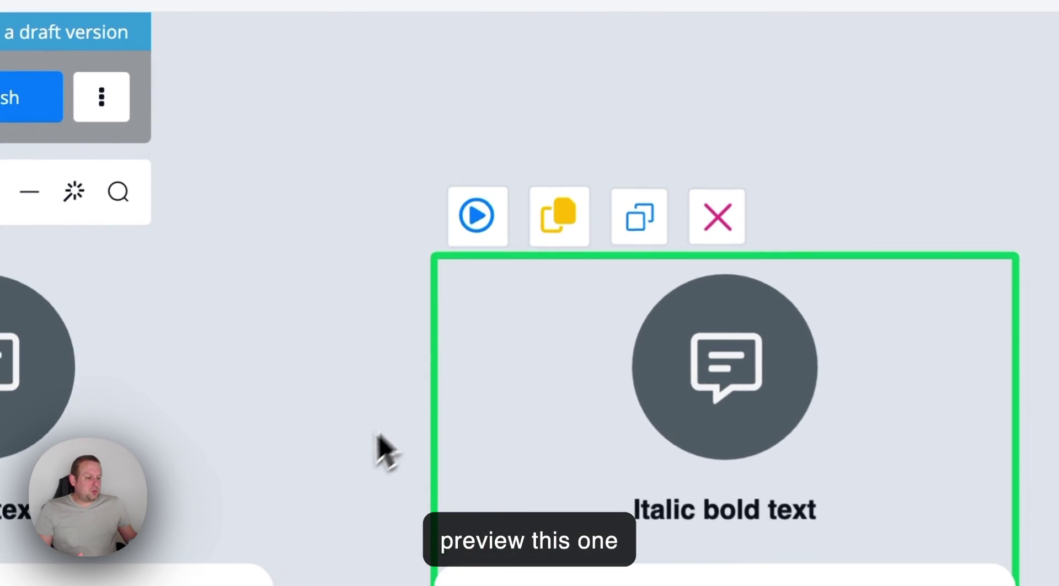
click(460, 220)
click(684, 298)
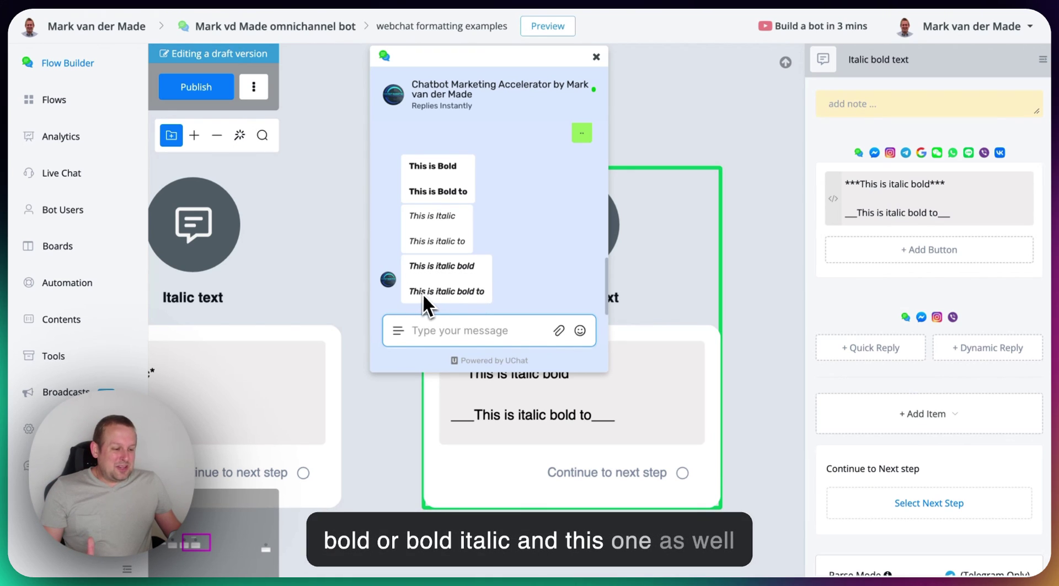
click(595, 57)
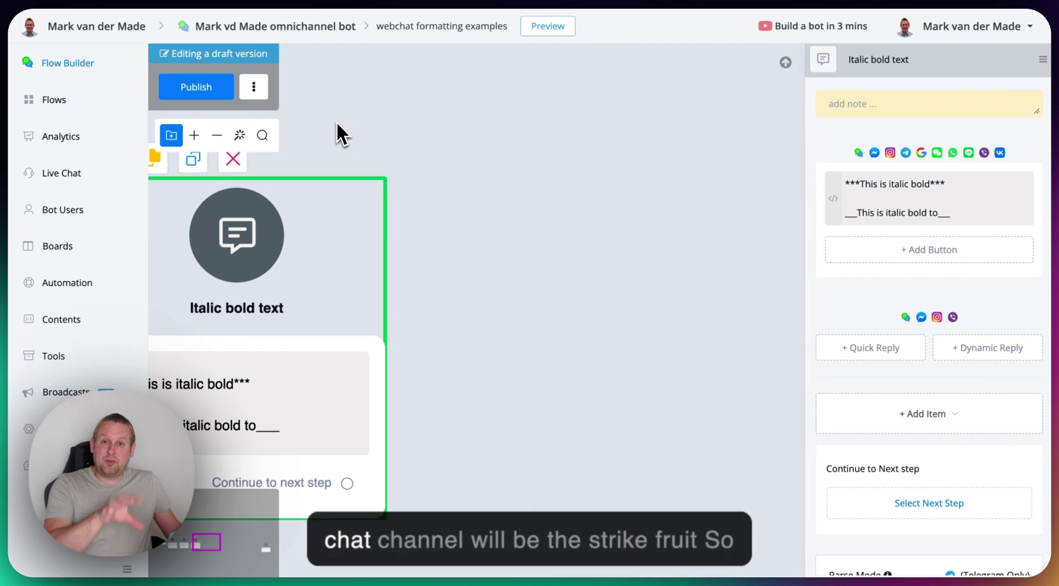
- Move the Send Message #4 node with ~strikethrough~ next to the Italic bold text node and open its message settings
scroll(336, 120, down, 5)
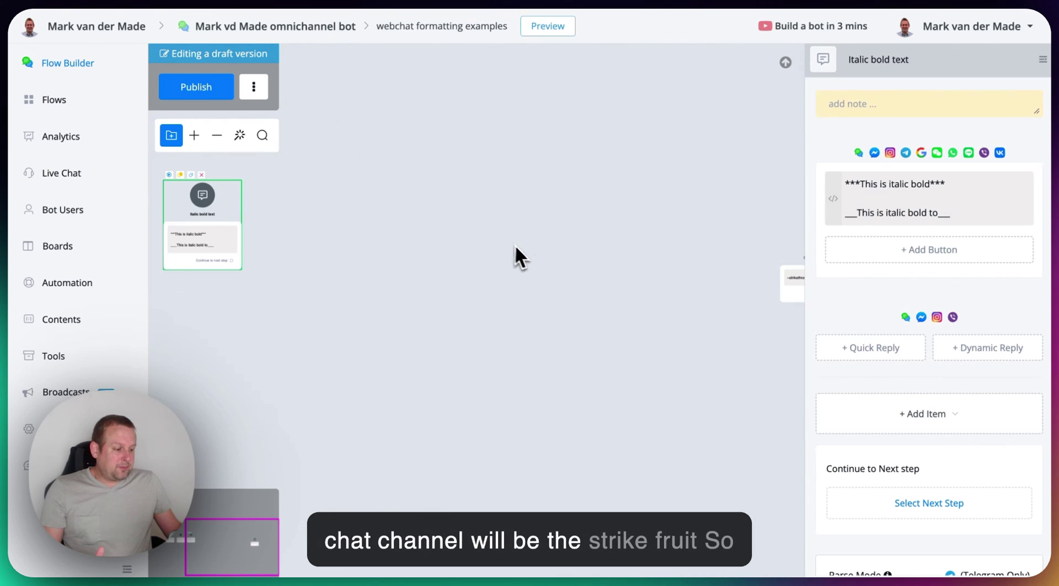
drag(782, 303, 280, 252)
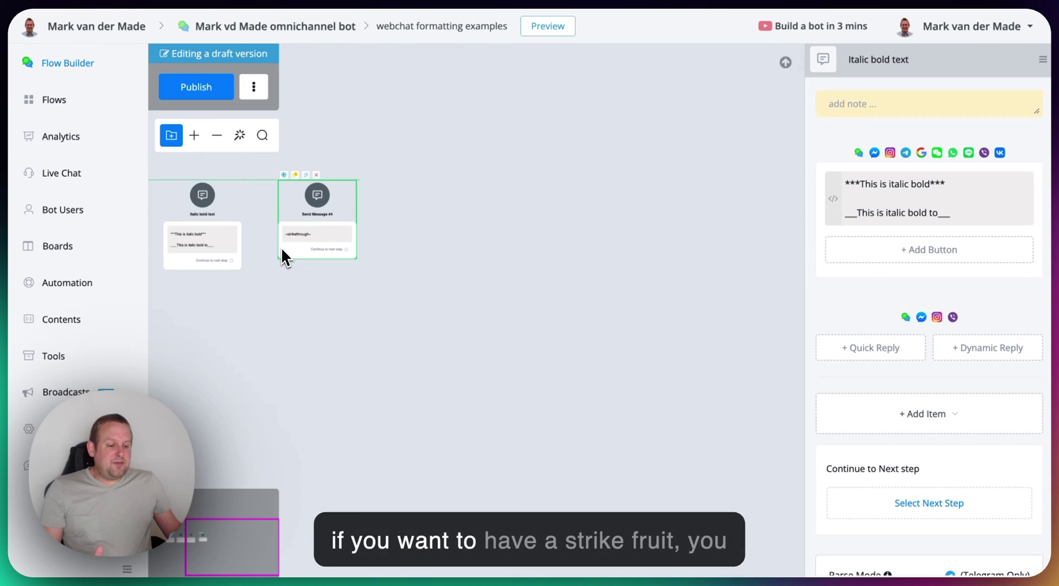
scroll(280, 237, up, 8)
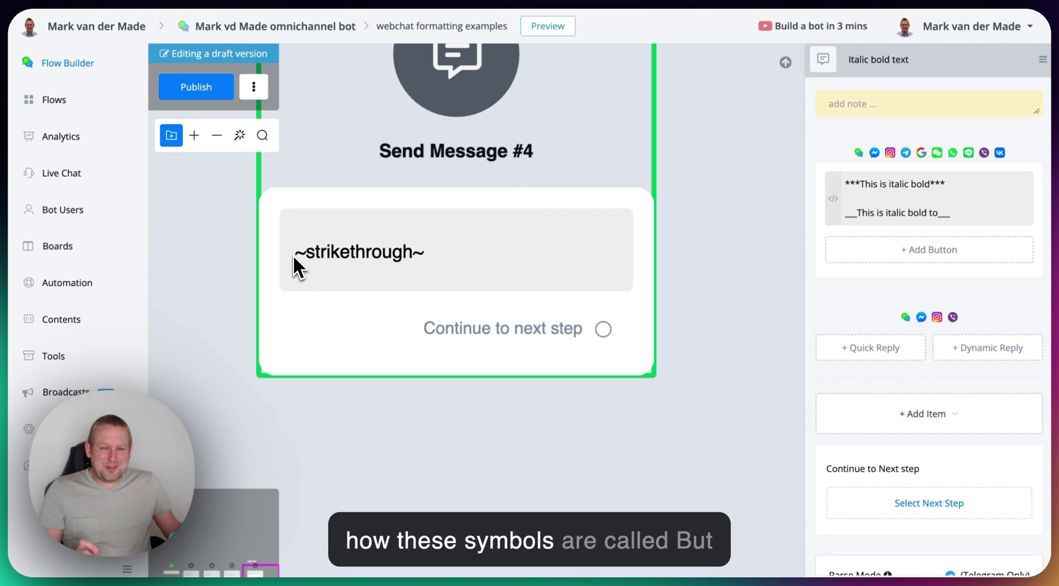
click(296, 254)
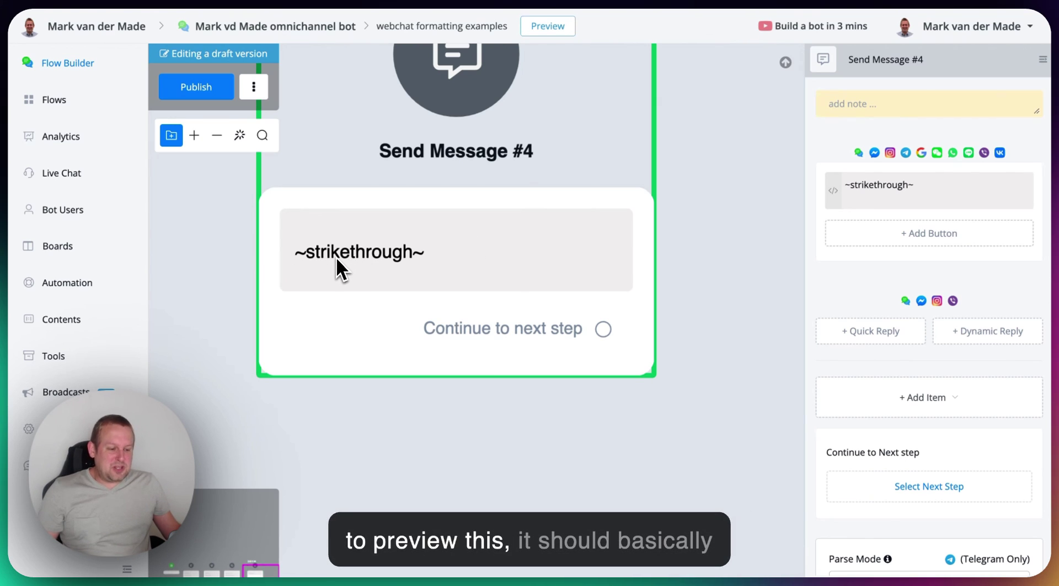
- Preview the strikethrough message node in the web chat popup and check how its text is formatted
scroll(336, 257, down, 1)
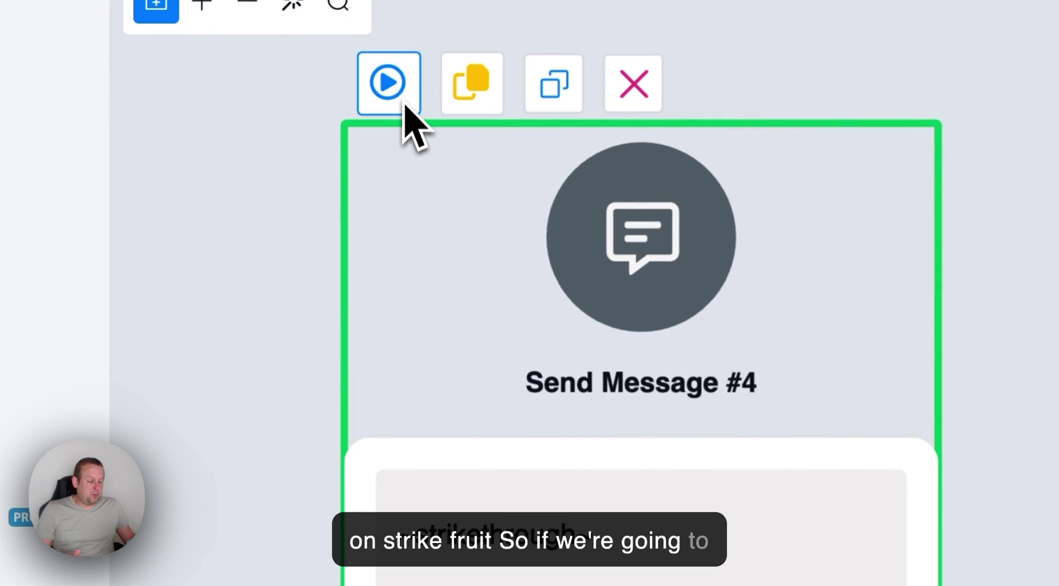
click(406, 105)
click(877, 91)
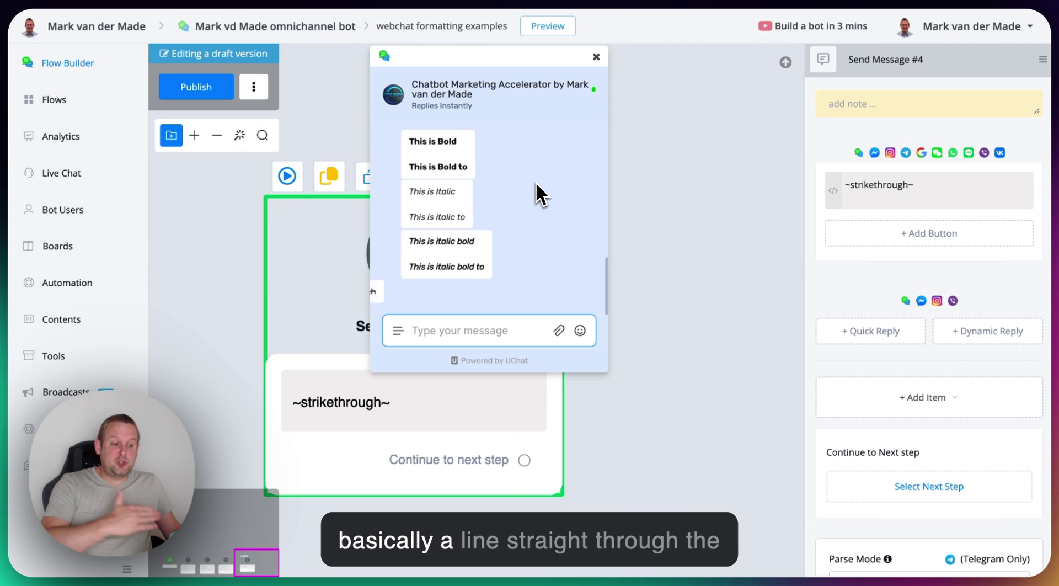
scroll(444, 292, up, 3)
scroll(447, 303, down, 3)
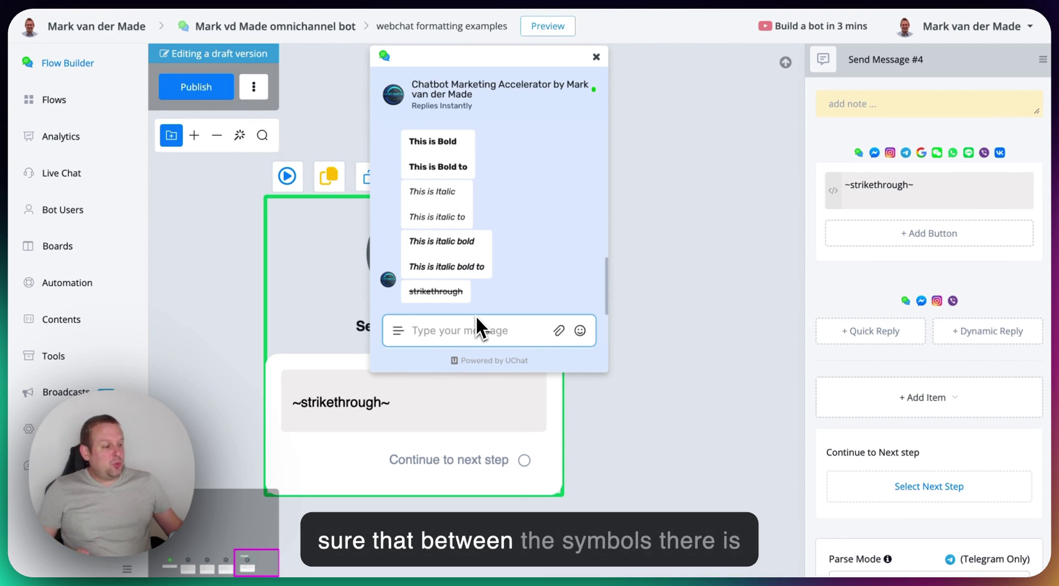
- Try a space after the opening tilde of "~strikethrough~", then remove that space again
click(843, 190)
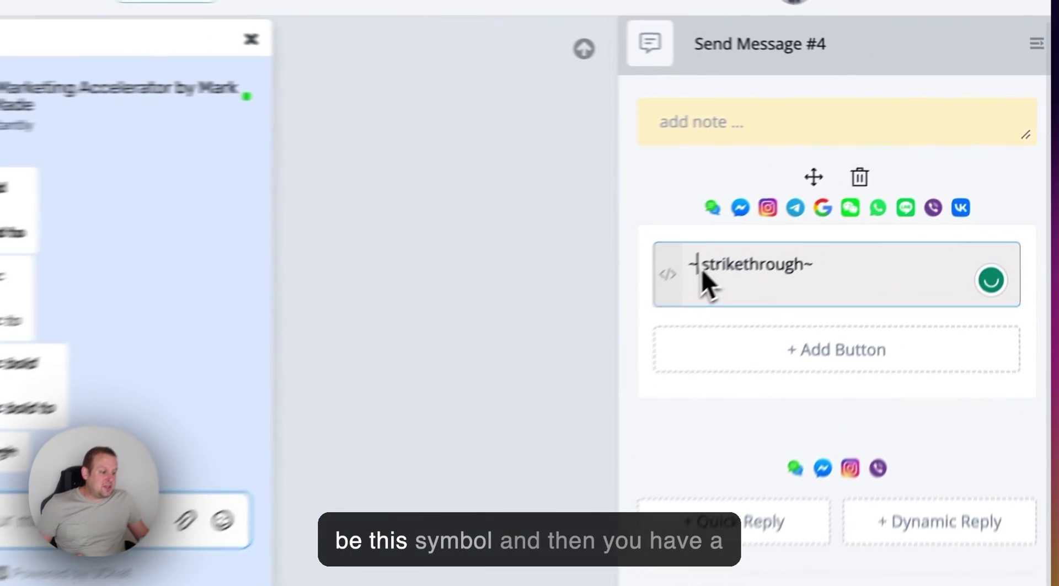
double_click(845, 190)
click(654, 298)
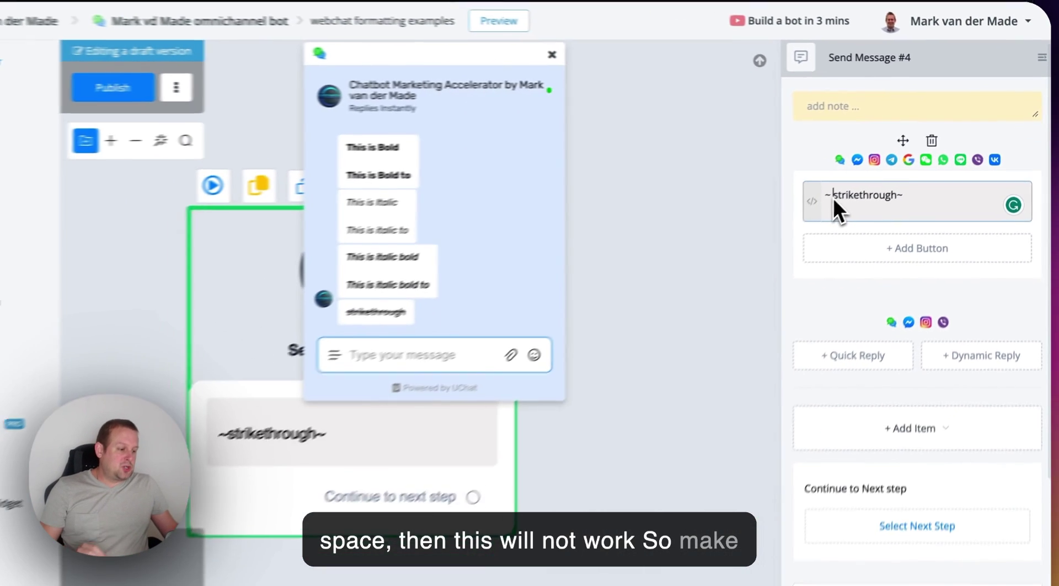
key(BackSpace)
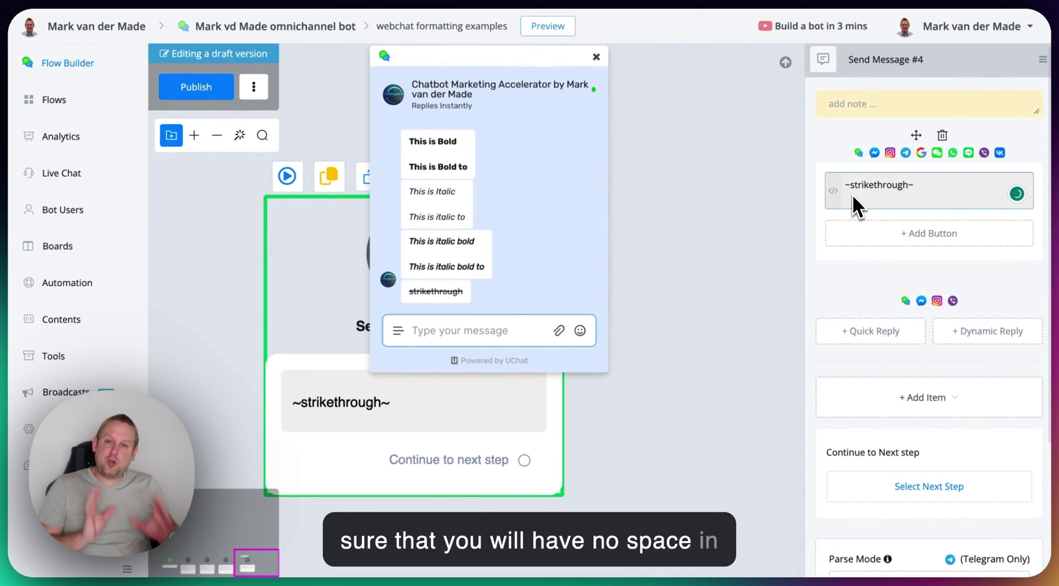